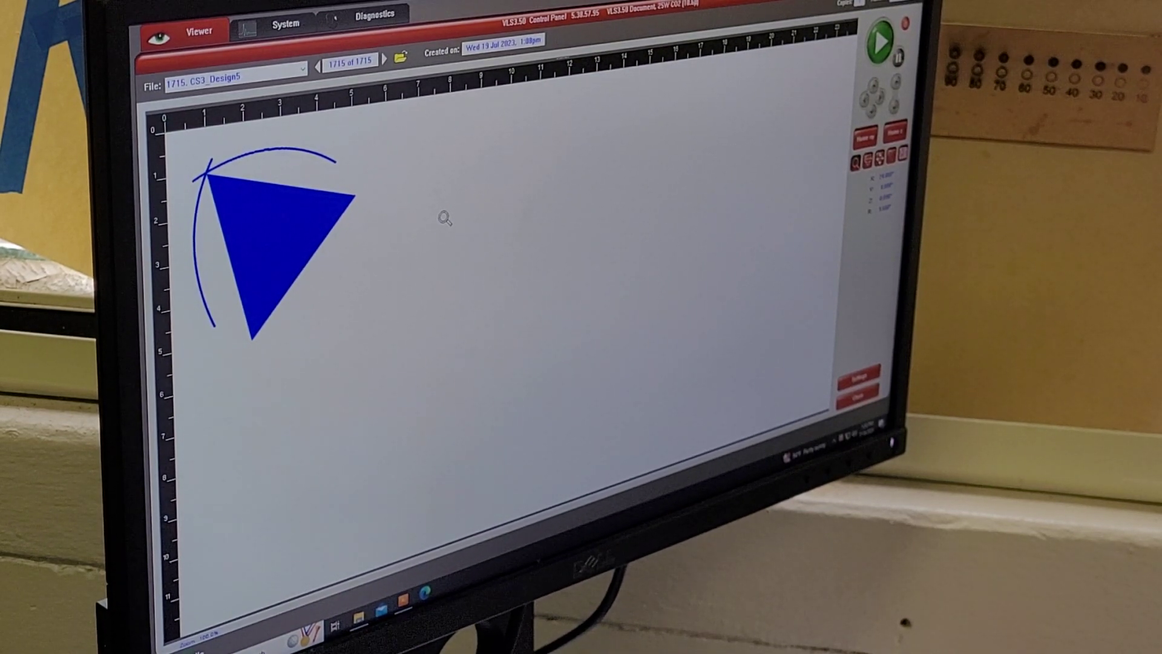
# Back in Illustrator, show the star outline layer and hide the blue triangle and arc layer
pyautogui.hotkey('alt', 'Tab')
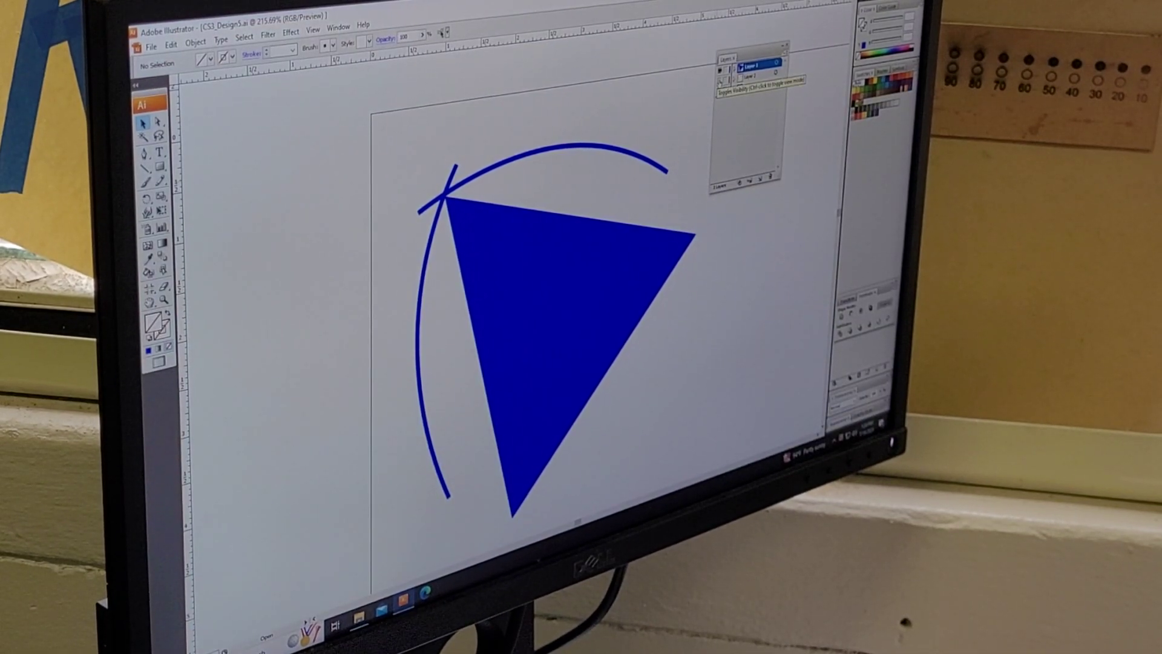
pyautogui.click(720, 79)
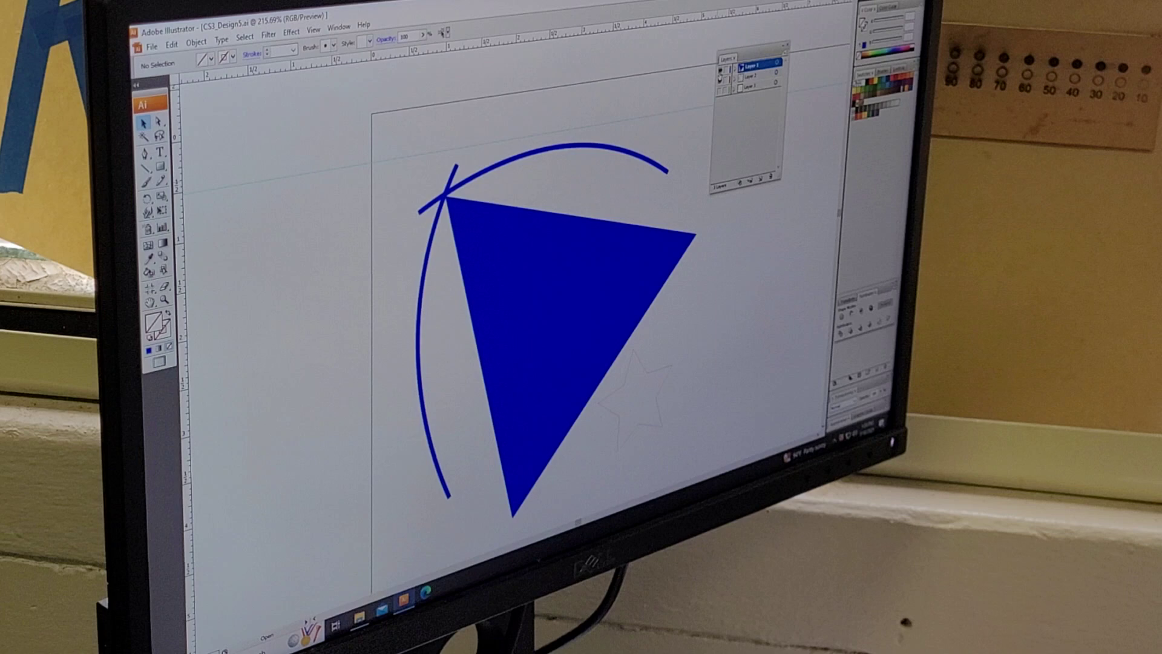
pyautogui.click(720, 77)
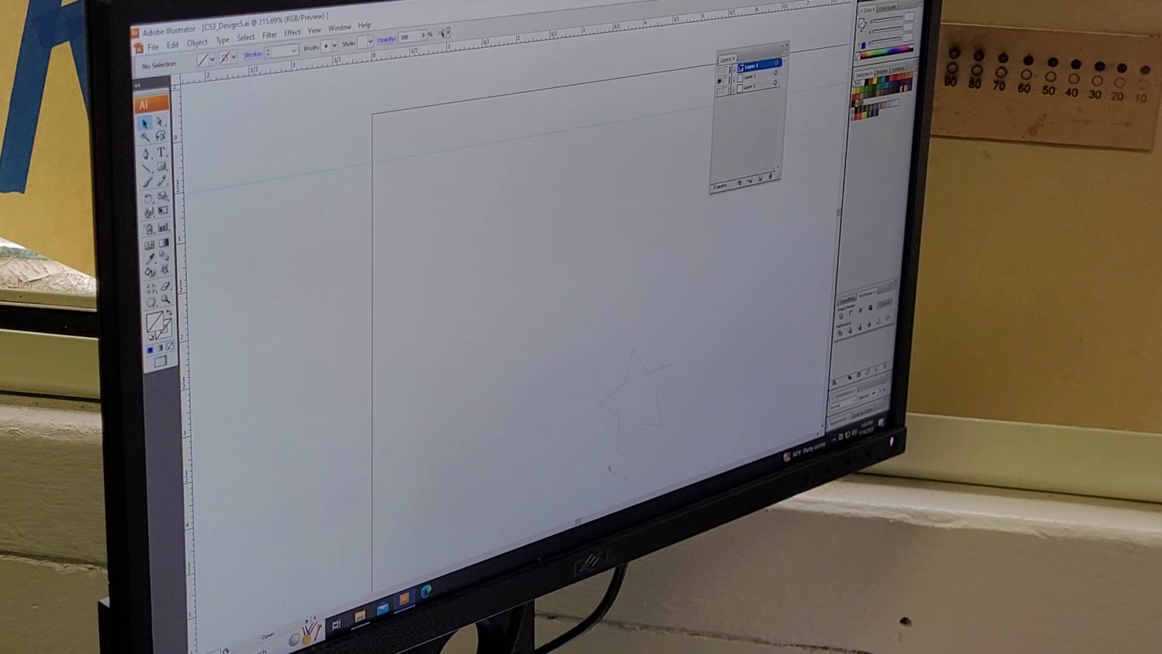
# Print the star-only design from Illustrator to the VLS3.50 laser printer
pyautogui.click(153, 47)
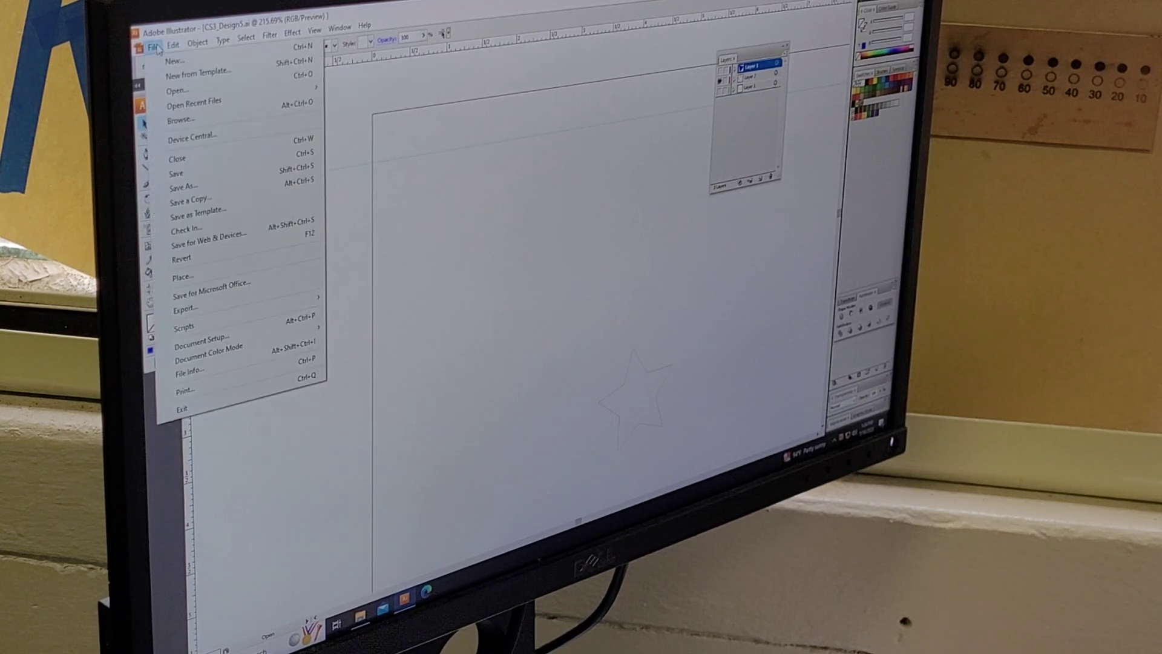
pyautogui.click(245, 385)
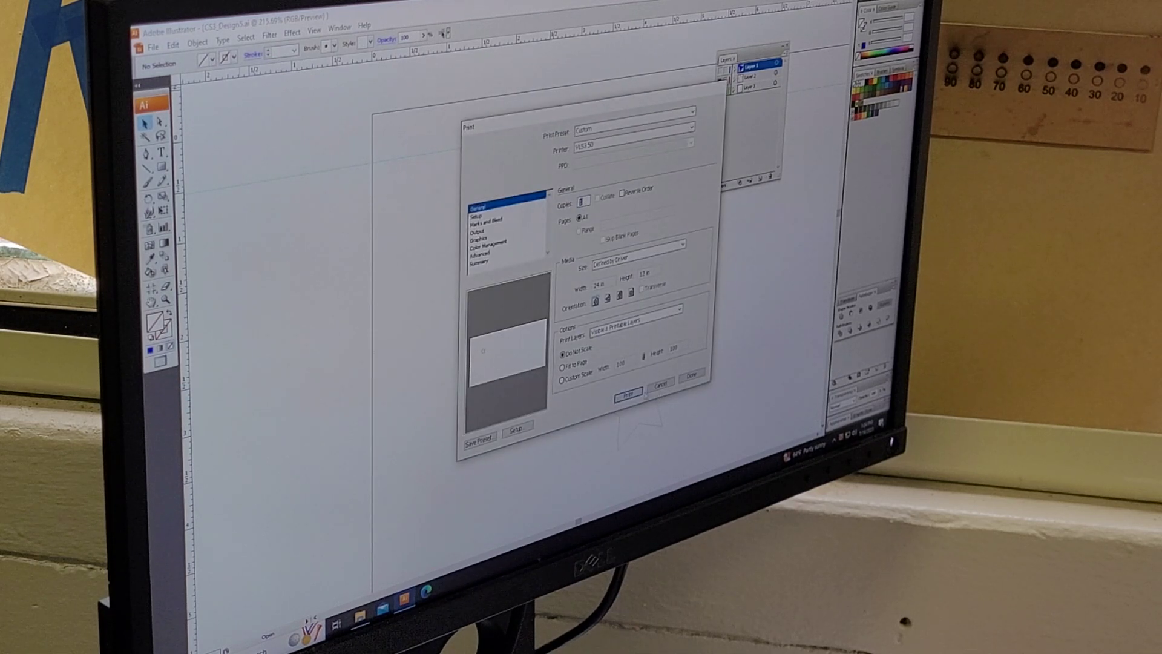
pyautogui.click(627, 396)
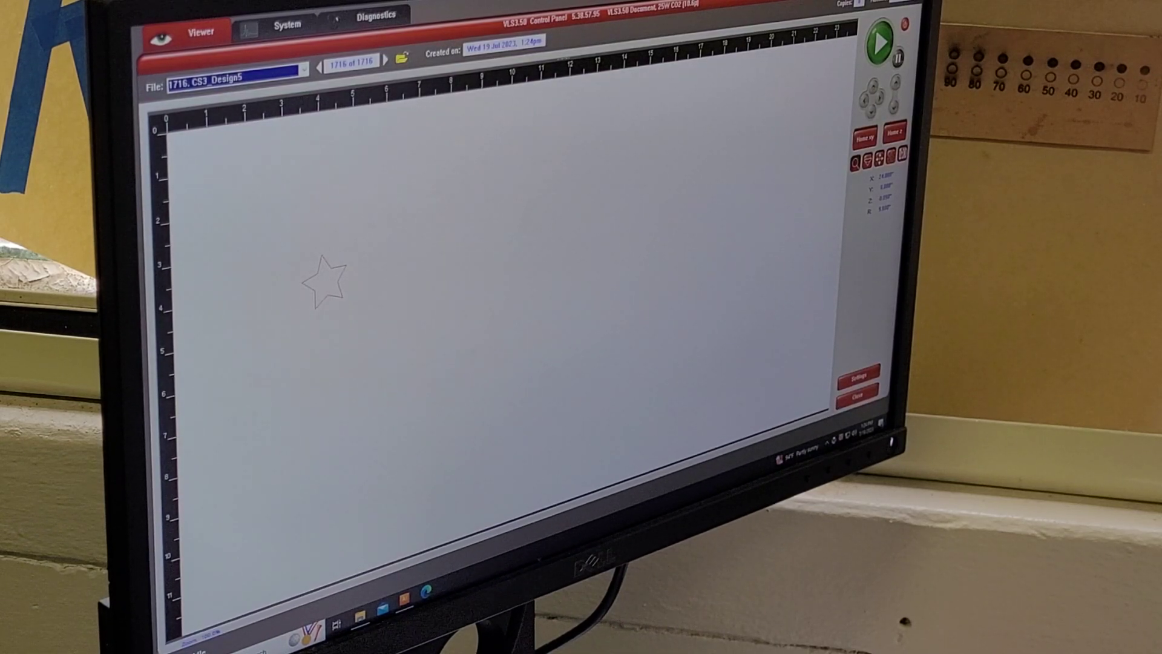
# In the Materials Database, apply Natural > Paper > Construction Paper to the star job
pyautogui.click(858, 374)
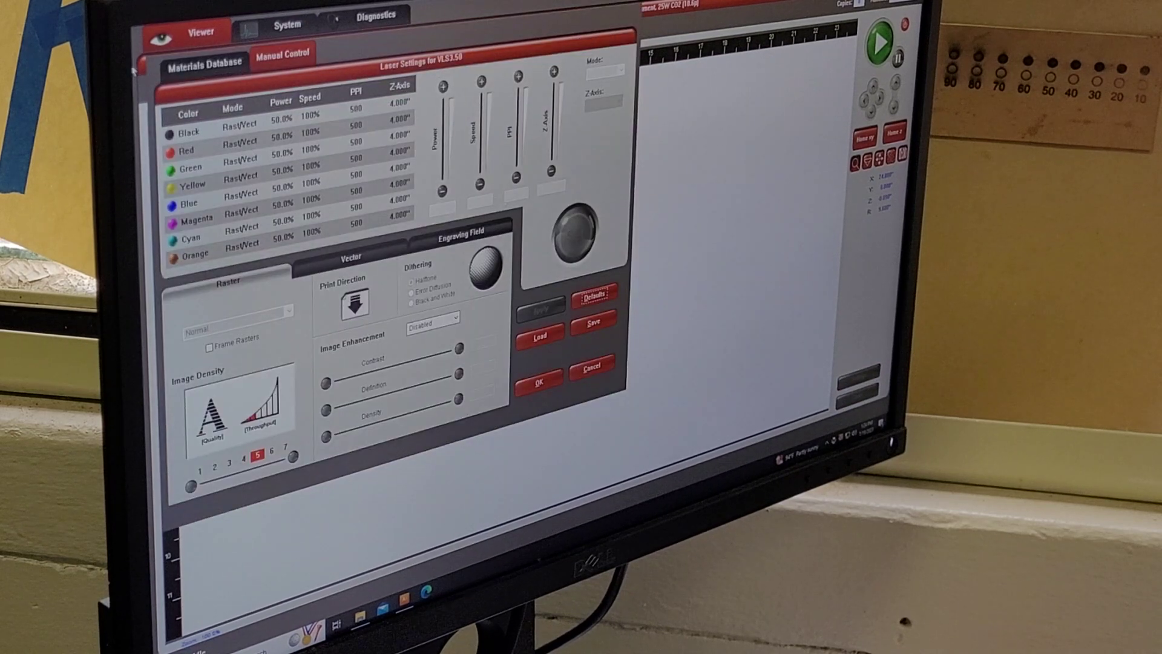
pyautogui.click(209, 64)
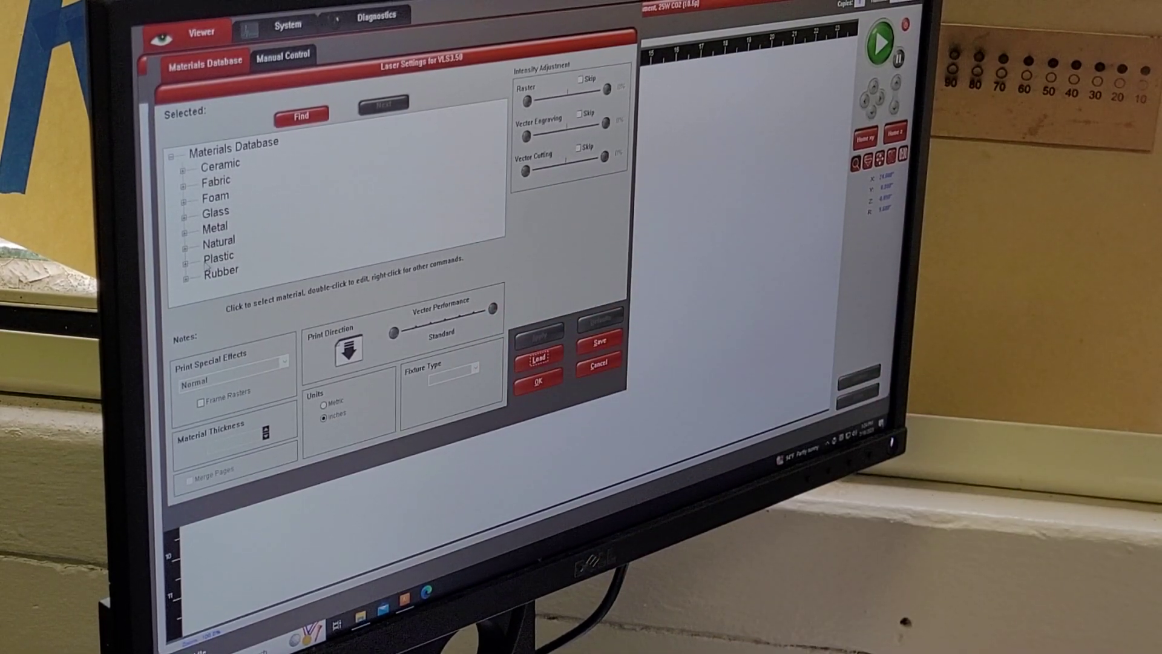
pyautogui.doubleClick(215, 240)
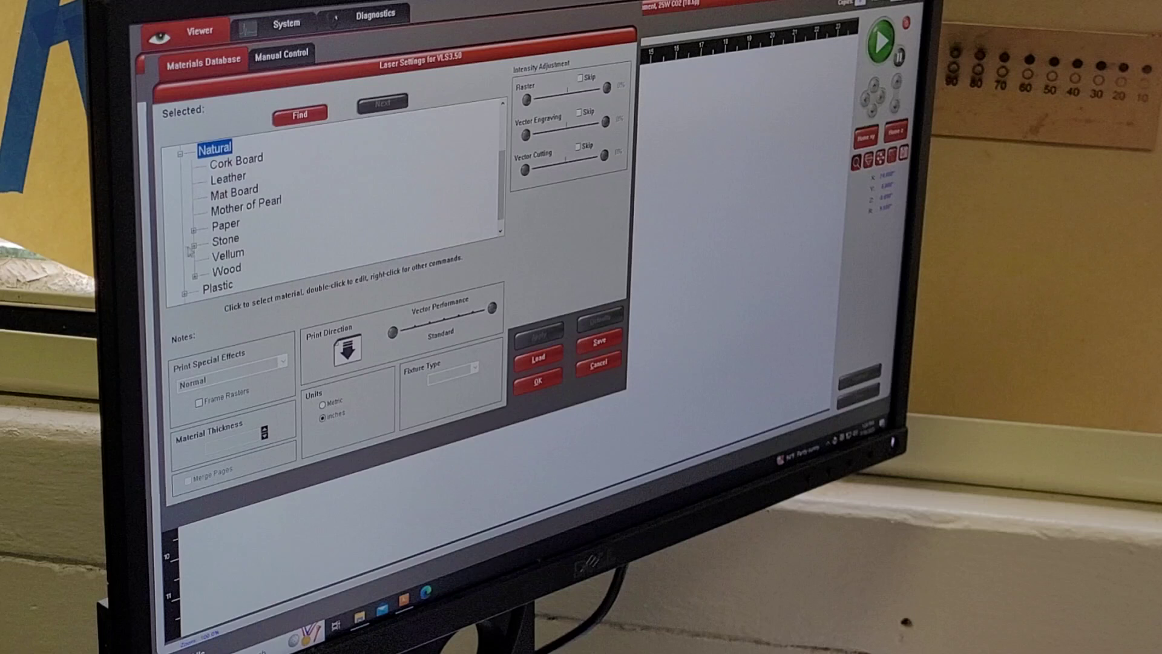
pyautogui.click(194, 233)
pyautogui.click(266, 227)
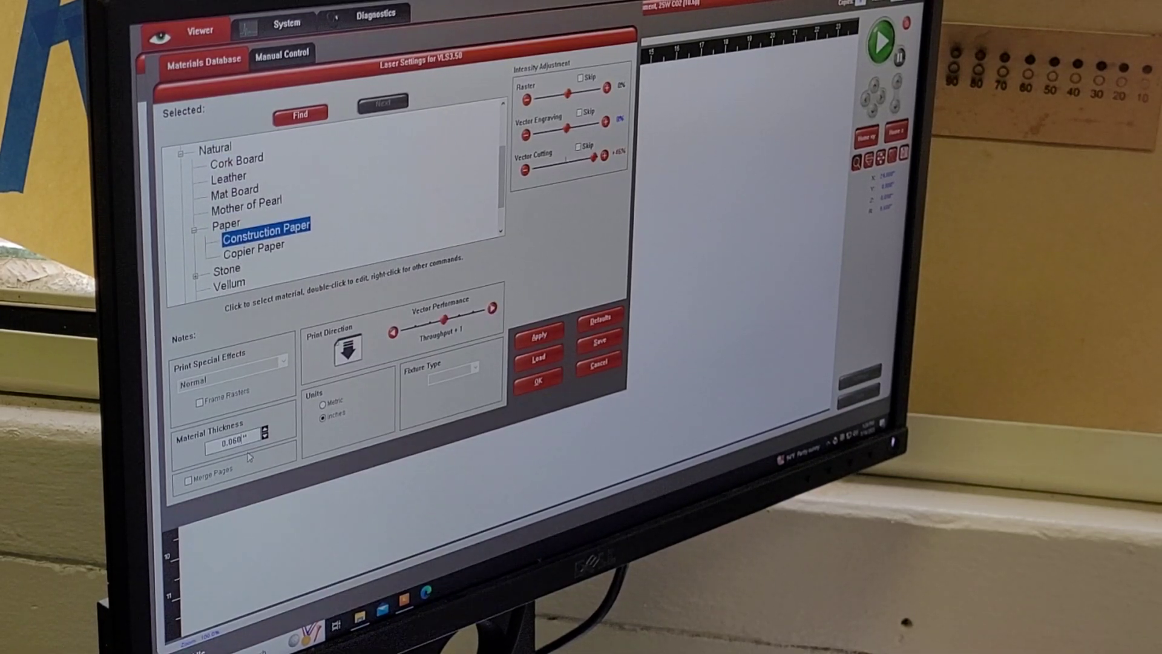
pyautogui.write('0.0')
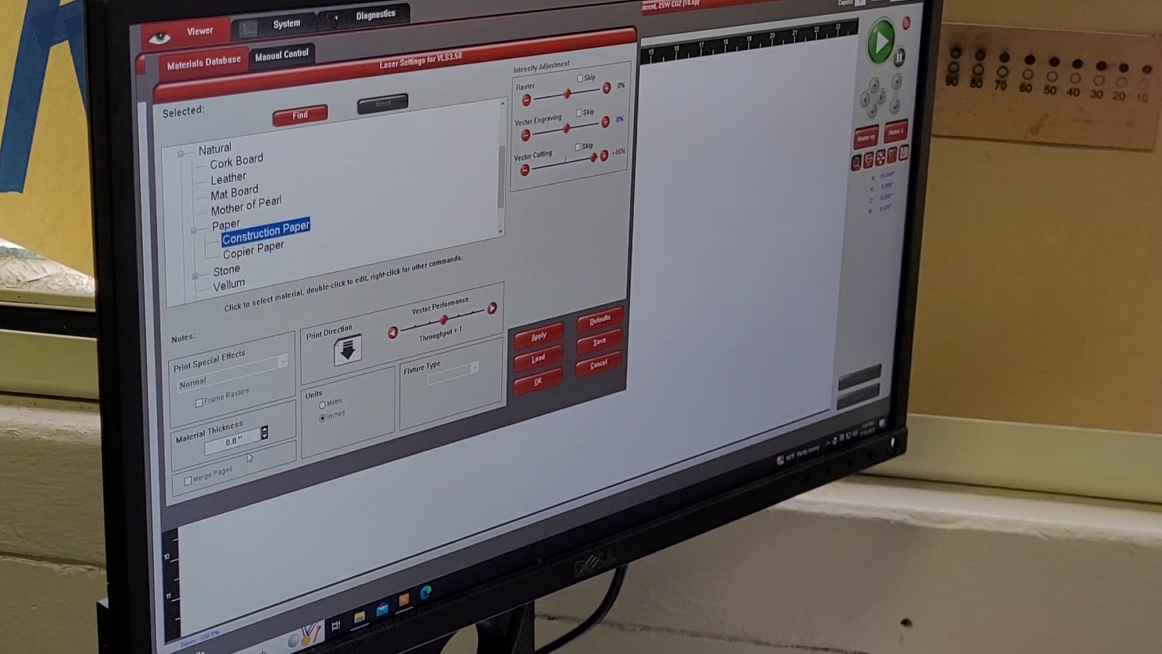
pyautogui.write('10')
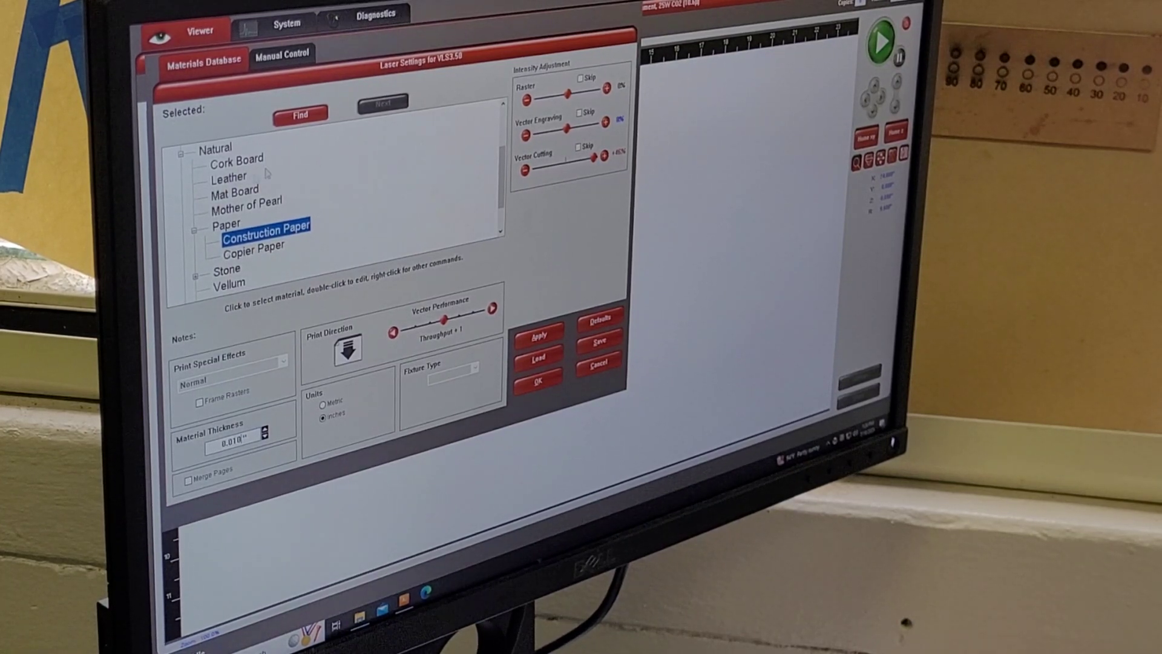
pyautogui.click(545, 335)
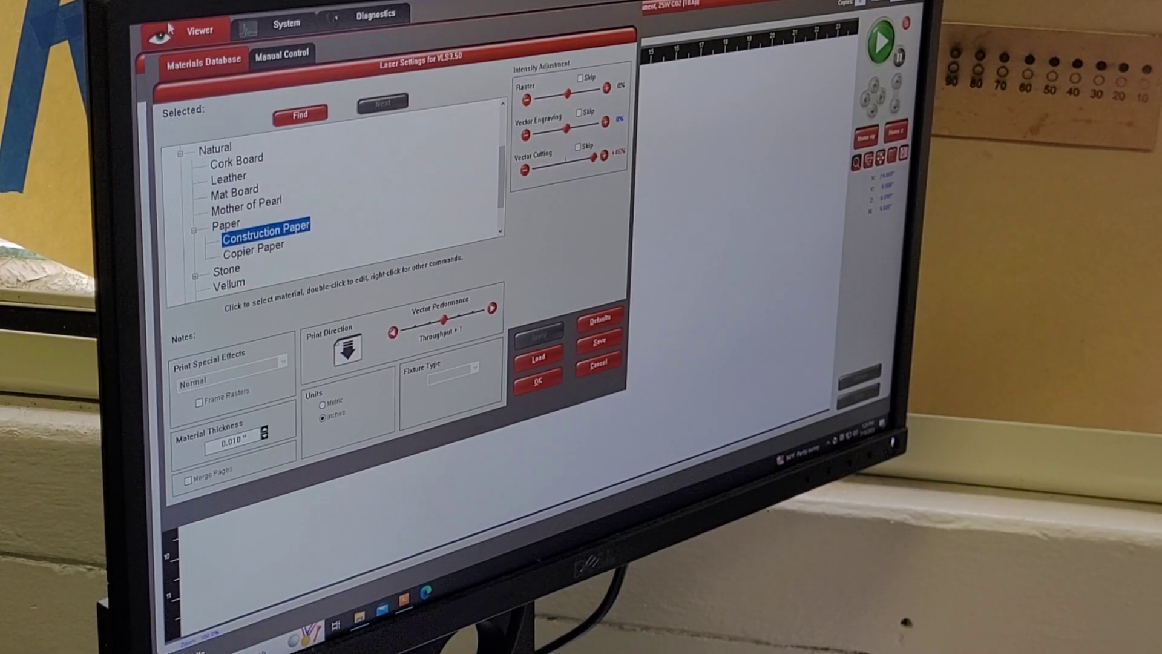
# In Manual Control, set the Red colour's power to 64.0% and apply the settings
pyautogui.click(280, 53)
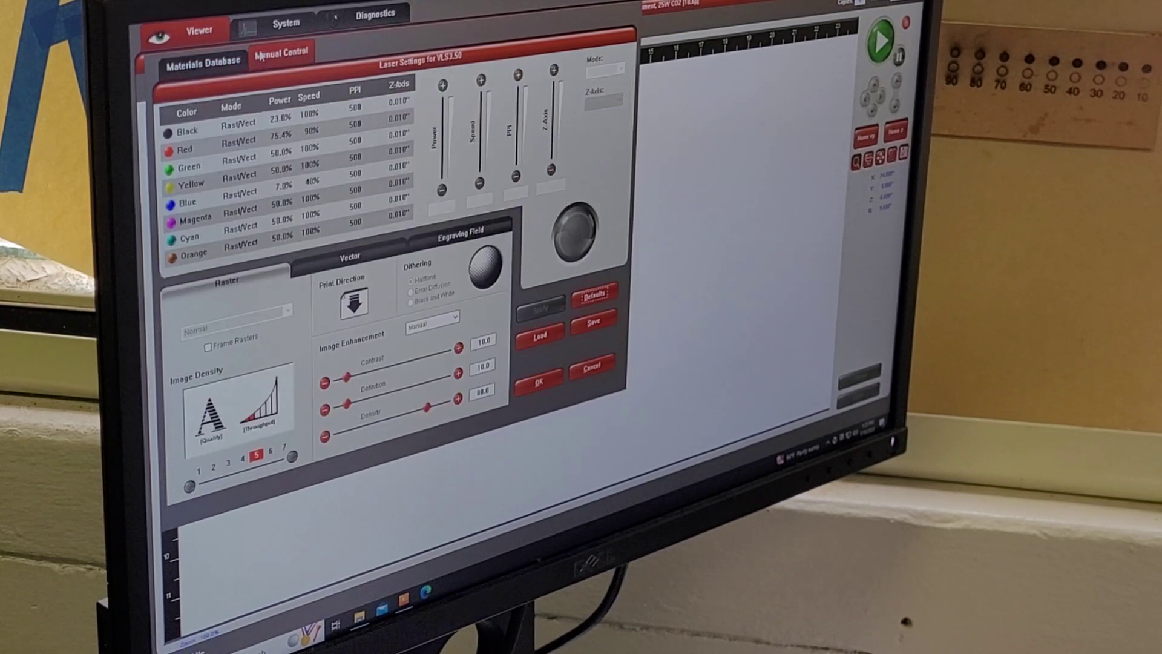
pyautogui.click(218, 146)
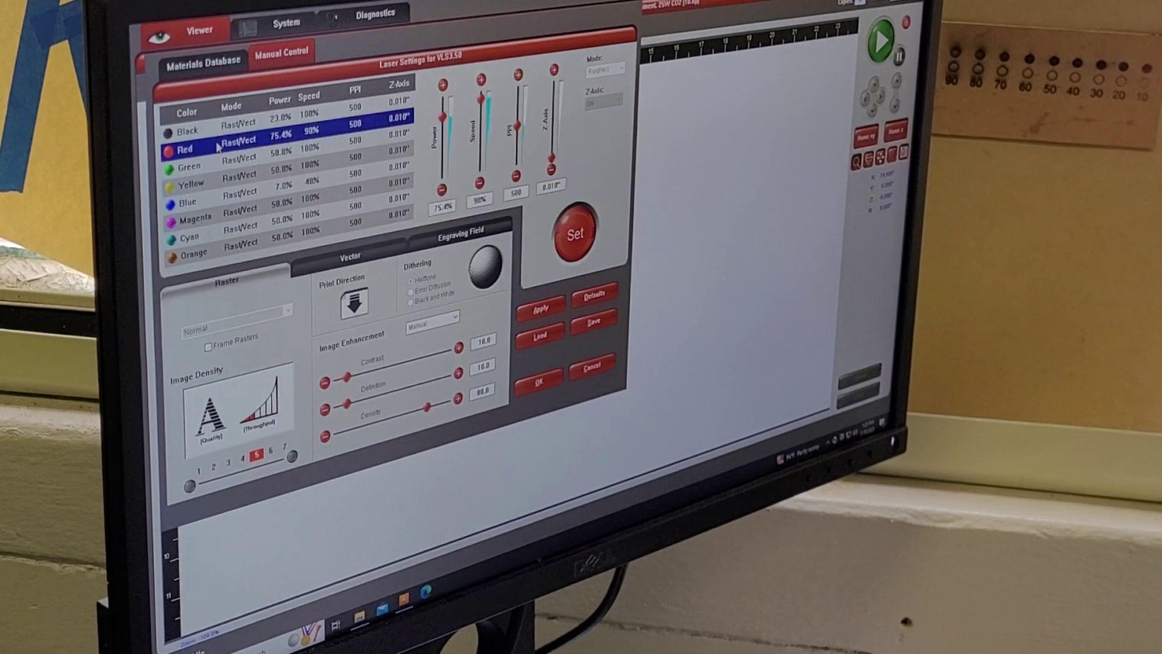
pyautogui.click(445, 193)
pyautogui.click(444, 193)
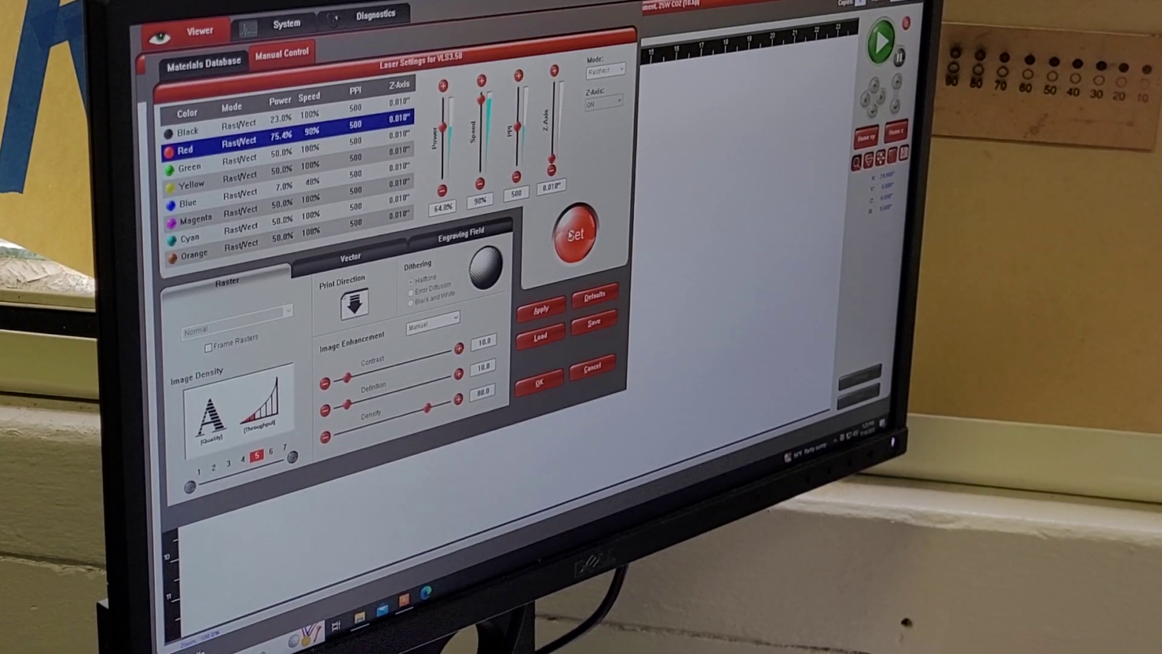
pyautogui.click(572, 235)
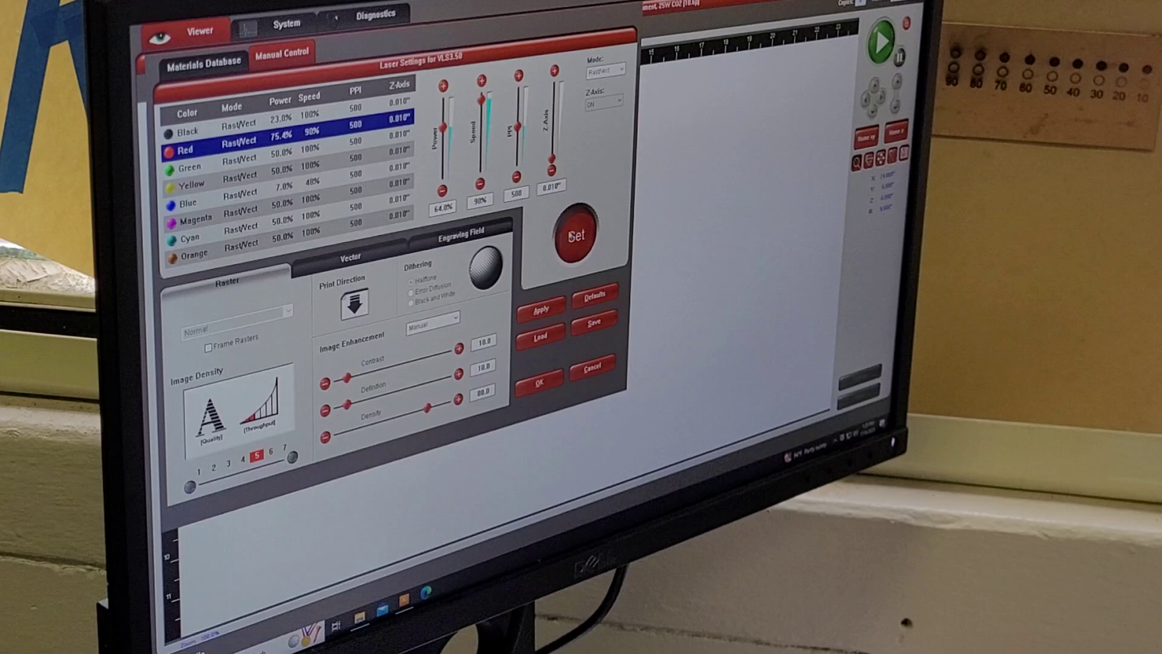
pyautogui.click(542, 310)
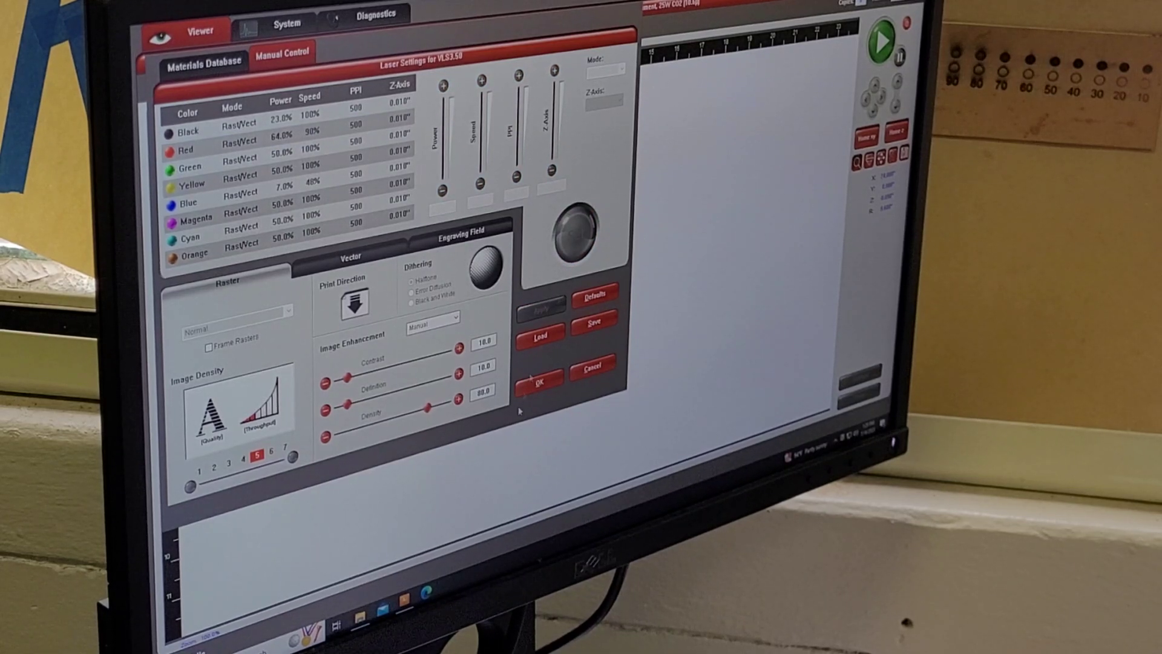